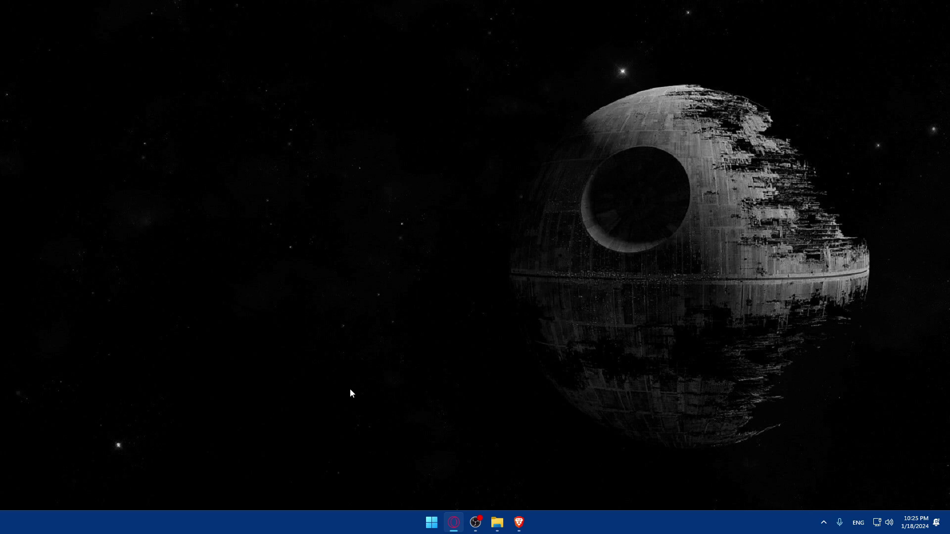
Launch Brave and load wordpress.com in a private window
{"action": "left_click", "coordinate": [519, 522]}
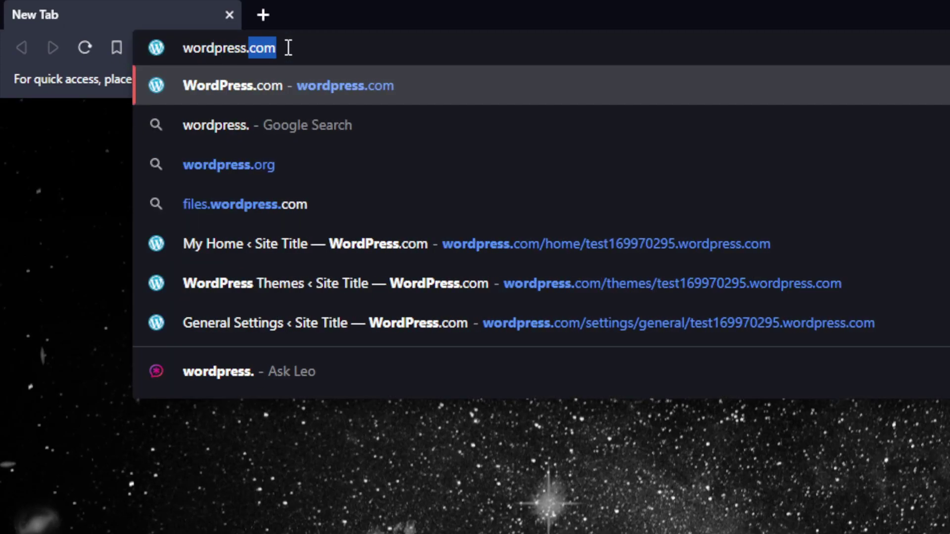
{"action": "key", "text": "Return"}
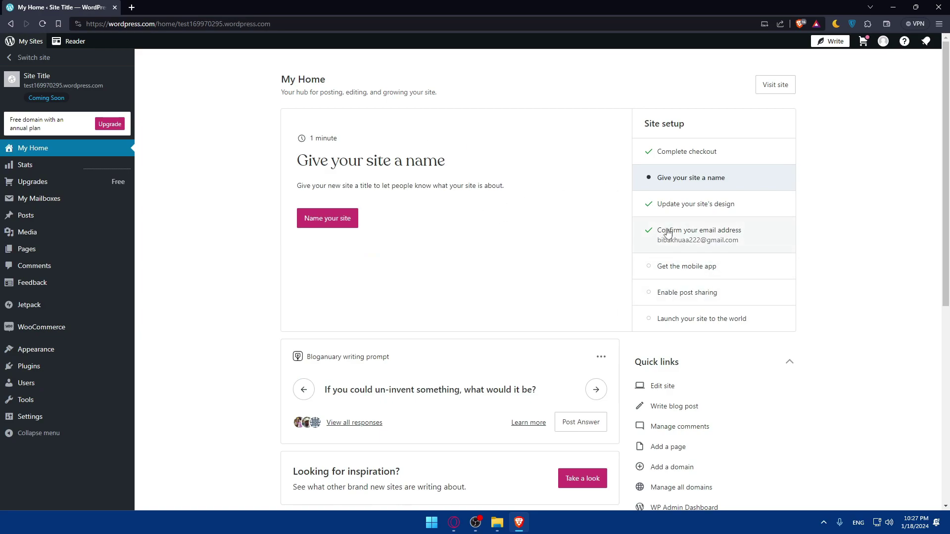
{"action": "key", "text": "ctrl+shift+n"}
{"action": "type", "text": "wor"}
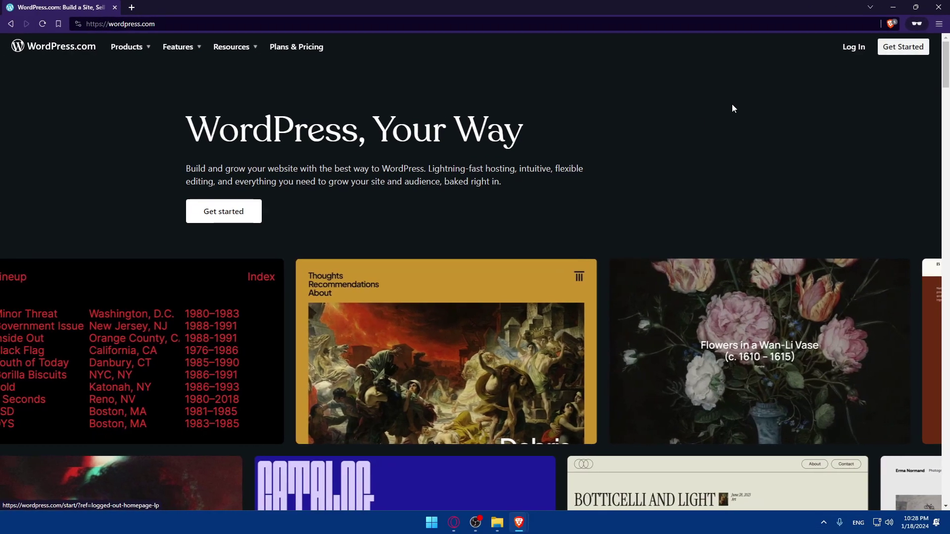
Scroll the WordPress.com home page down to the Free-to-Enterprise pricing plans
{"action": "scroll", "coordinate": [507, 174], "scroll_direction": "down", "scroll_amount": 6}
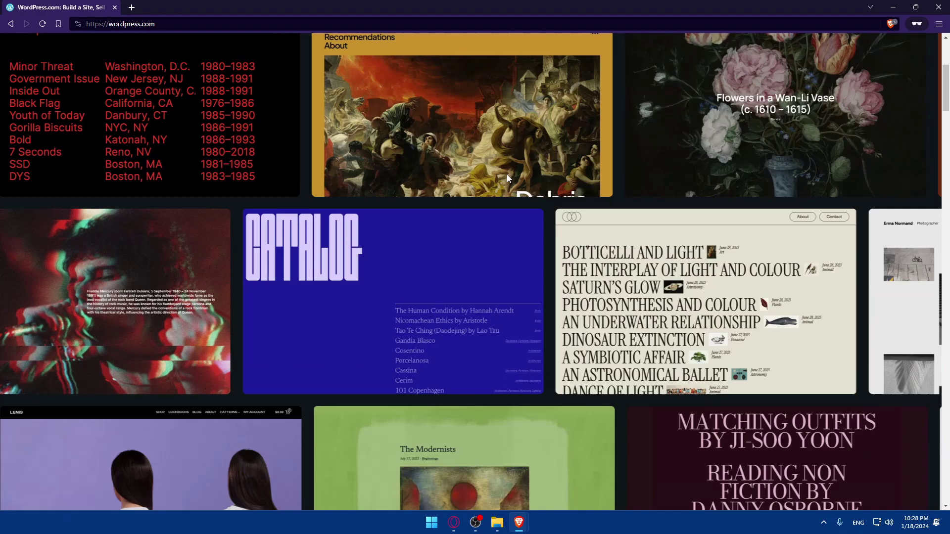
{"action": "mouse_move", "coordinate": [507, 174]}
{"action": "scroll", "coordinate": [495, 143], "scroll_direction": "down", "scroll_amount": 5}
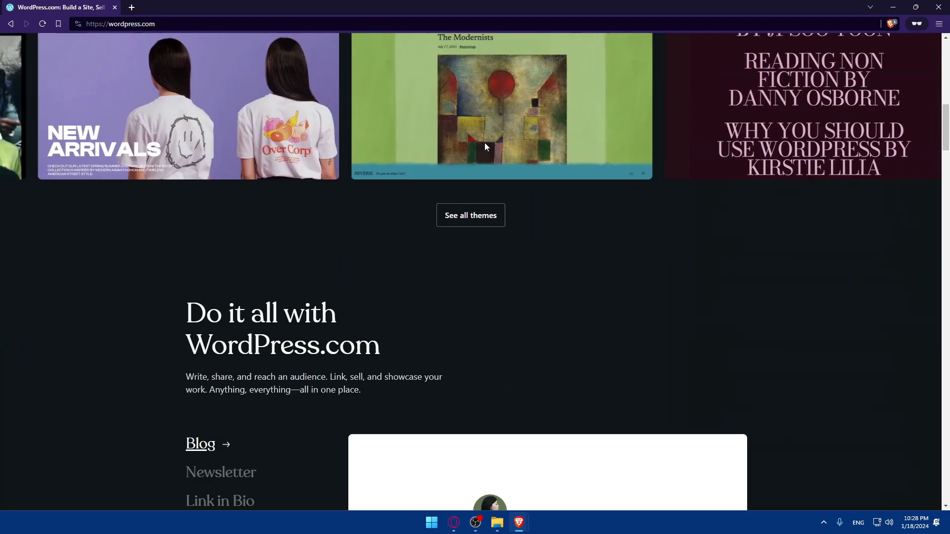
{"action": "mouse_move", "coordinate": [483, 144]}
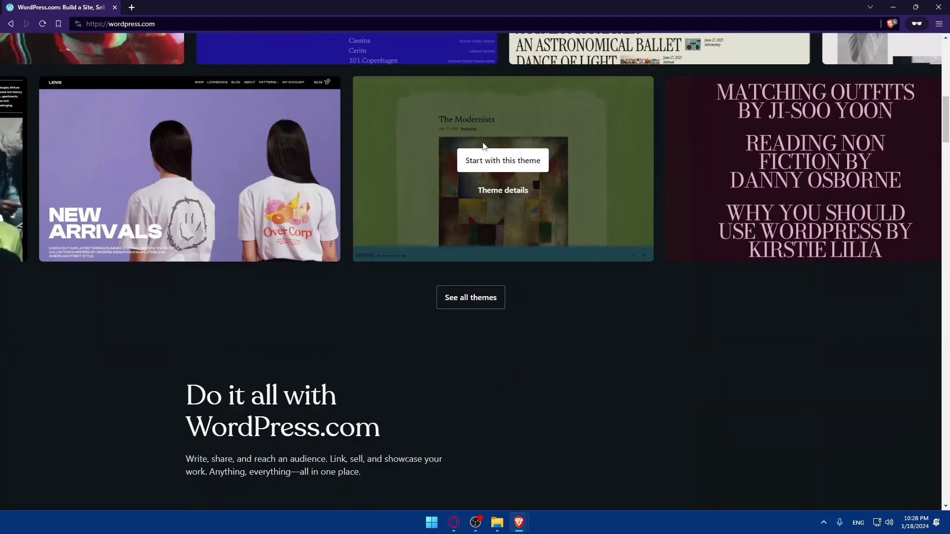
{"action": "scroll", "coordinate": [484, 144], "scroll_direction": "down", "scroll_amount": 20}
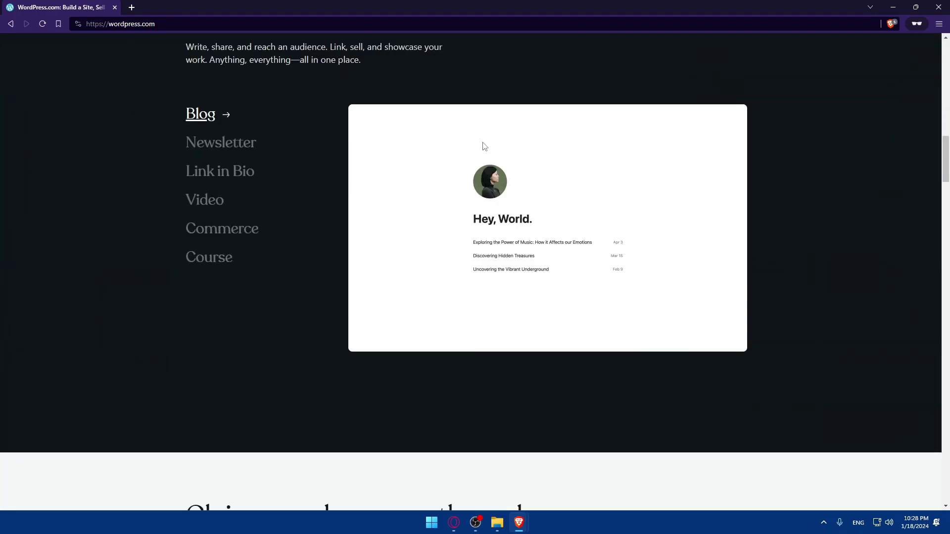
{"action": "scroll", "coordinate": [485, 152], "scroll_direction": "down", "scroll_amount": 3}
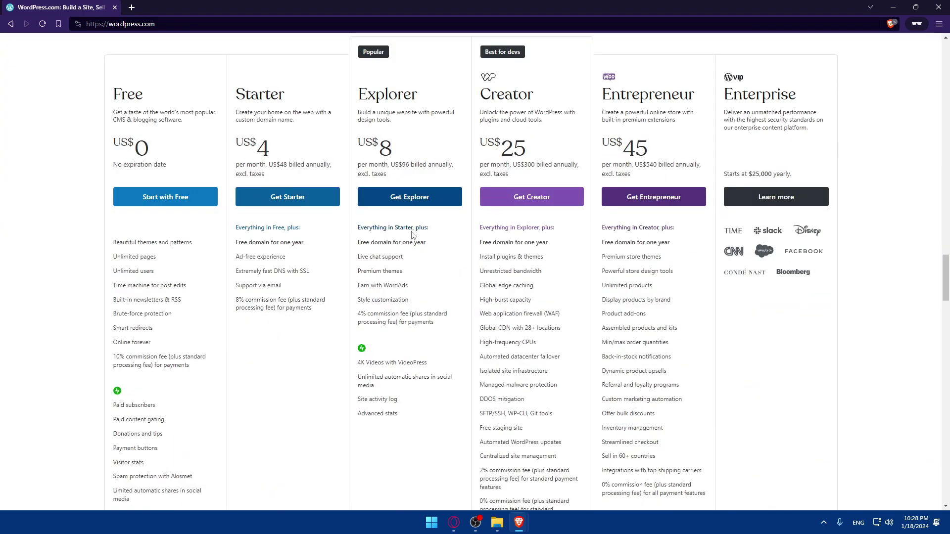
{"action": "scroll", "coordinate": [262, 218], "scroll_direction": "down", "scroll_amount": 6}
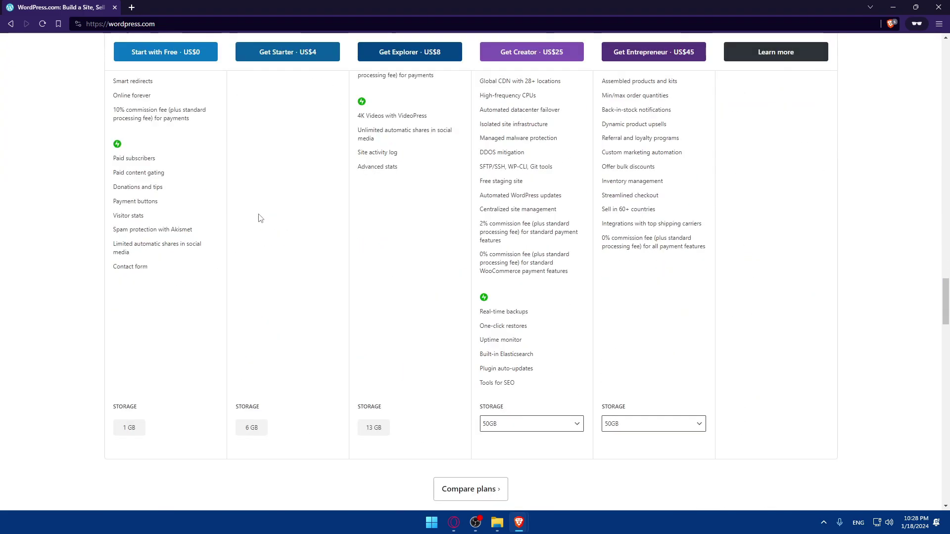
Close the private window and reload the localhost wp-admin Dashboard
{"action": "left_click", "coordinate": [938, 7]}
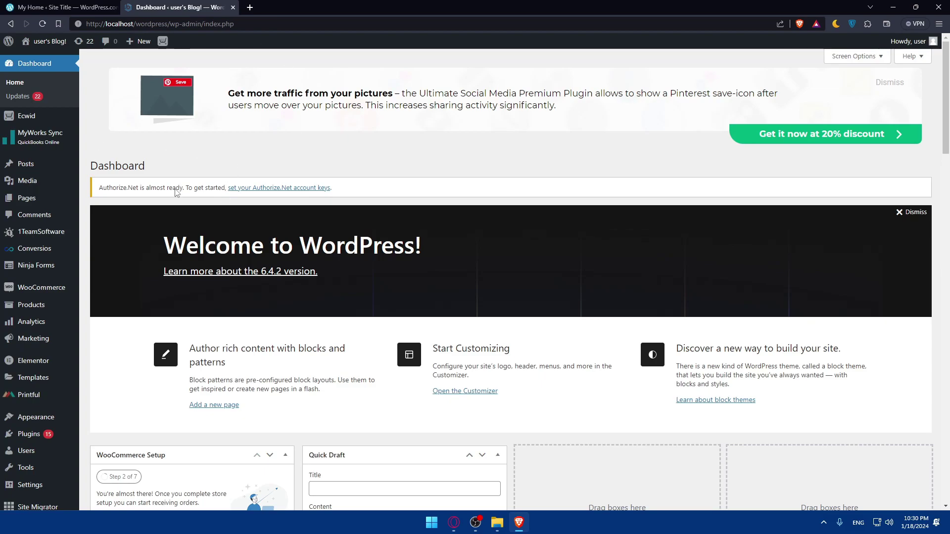
{"action": "left_click", "coordinate": [49, 64]}
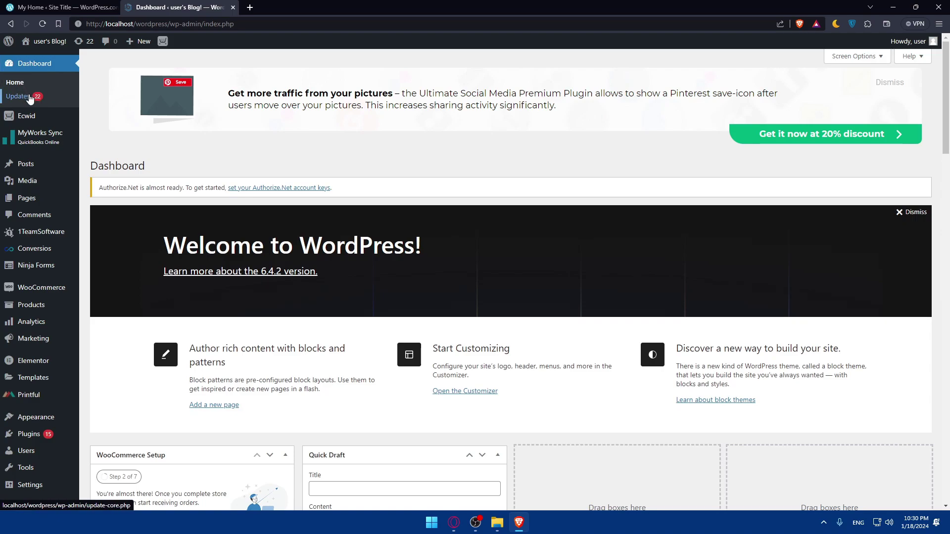
{"action": "left_click", "coordinate": [40, 101]}
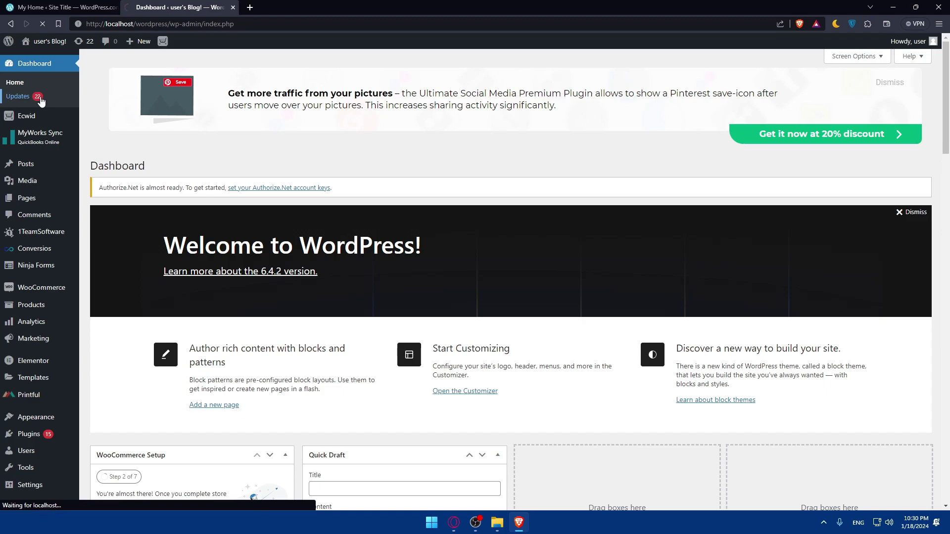
{"action": "scroll", "coordinate": [104, 233], "scroll_direction": "down", "scroll_amount": 4}
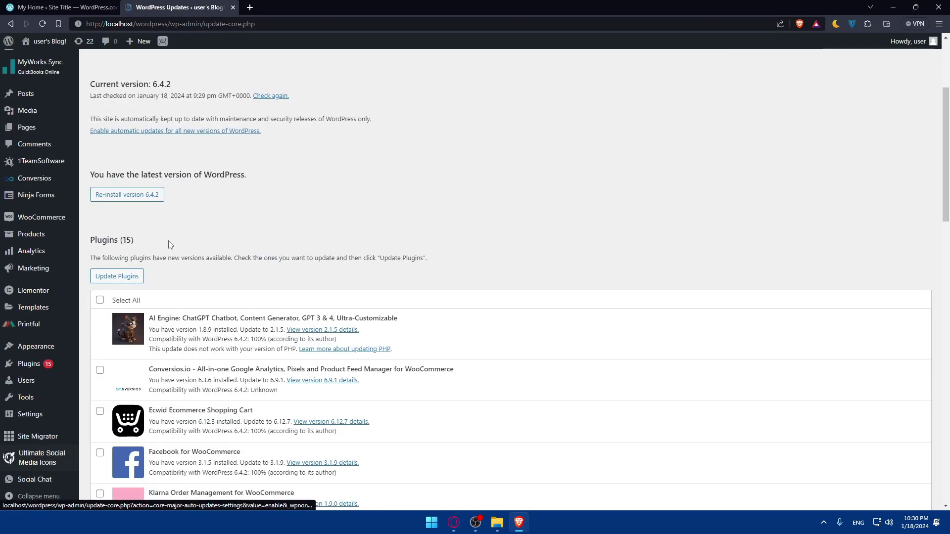
{"action": "scroll", "coordinate": [104, 233], "scroll_direction": "down", "scroll_amount": 17}
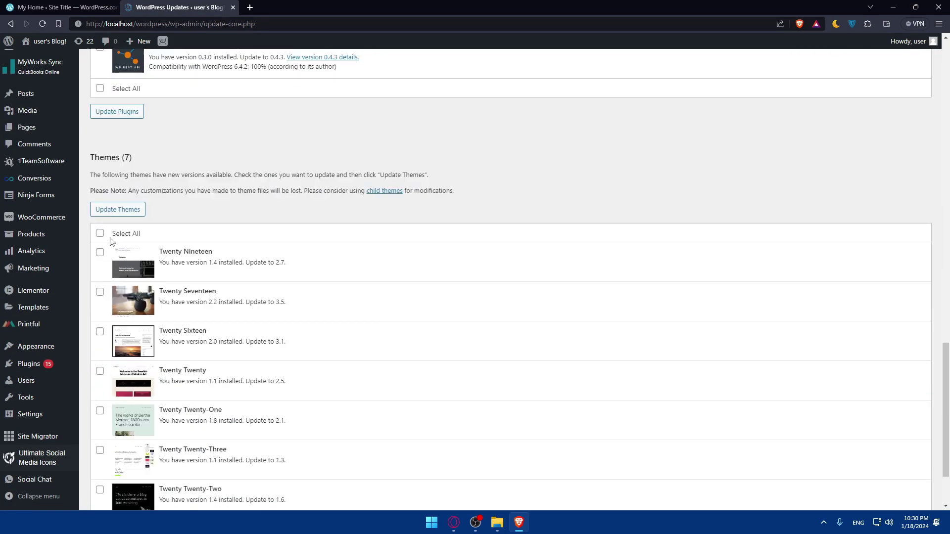
{"action": "scroll", "coordinate": [132, 191], "scroll_direction": "down", "scroll_amount": 2}
{"action": "scroll", "coordinate": [415, 239], "scroll_direction": "up", "scroll_amount": 20}
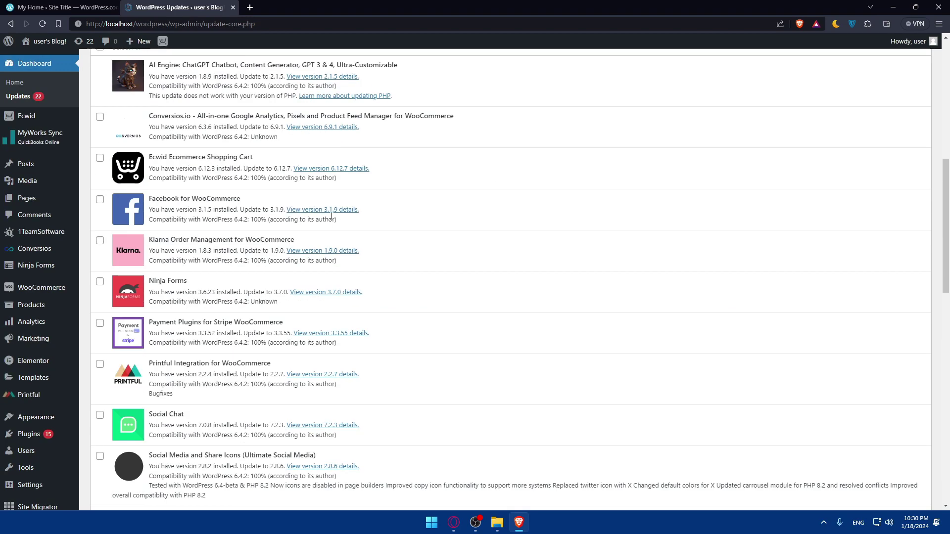
{"action": "left_click", "coordinate": [50, 70]}
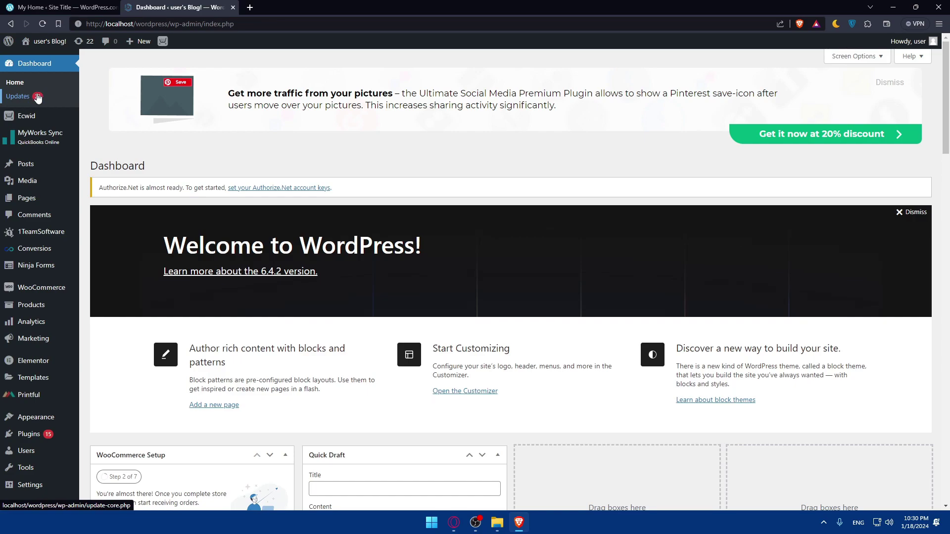
Read the PHP Update Recommended notice and open 'Learn more about updating PHP'
{"action": "scroll", "coordinate": [70, 74], "scroll_direction": "down", "scroll_amount": 7}
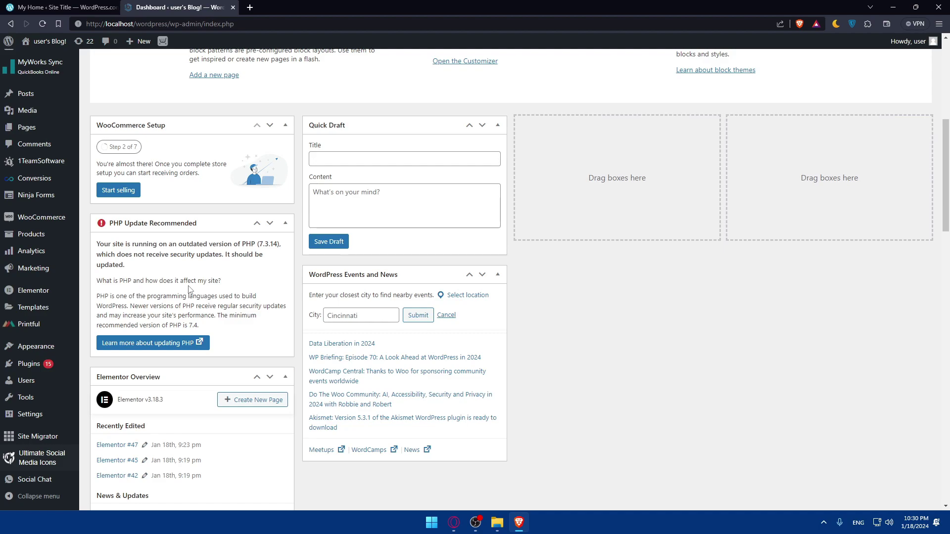
{"action": "left_click_drag", "start_coordinate": [96, 302], "coordinate": [194, 327]}
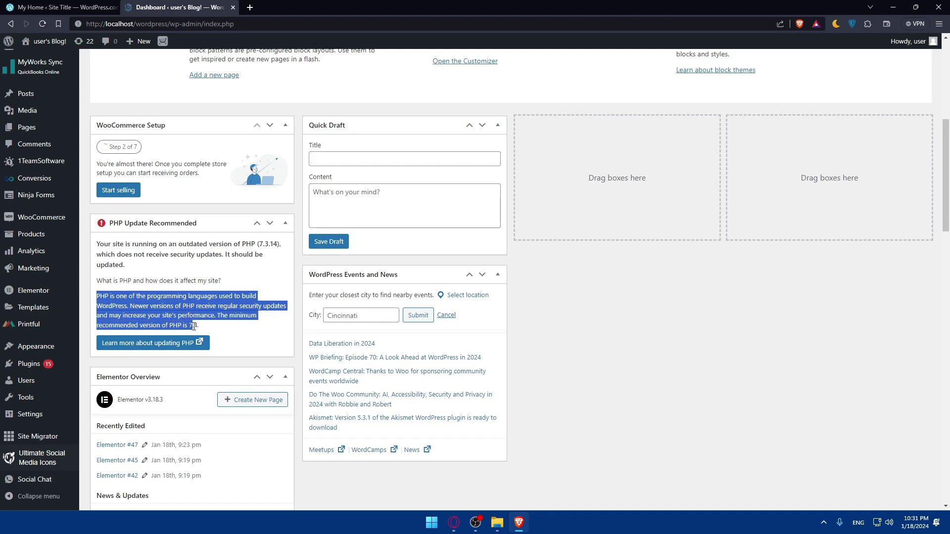
{"action": "left_click", "coordinate": [195, 328]}
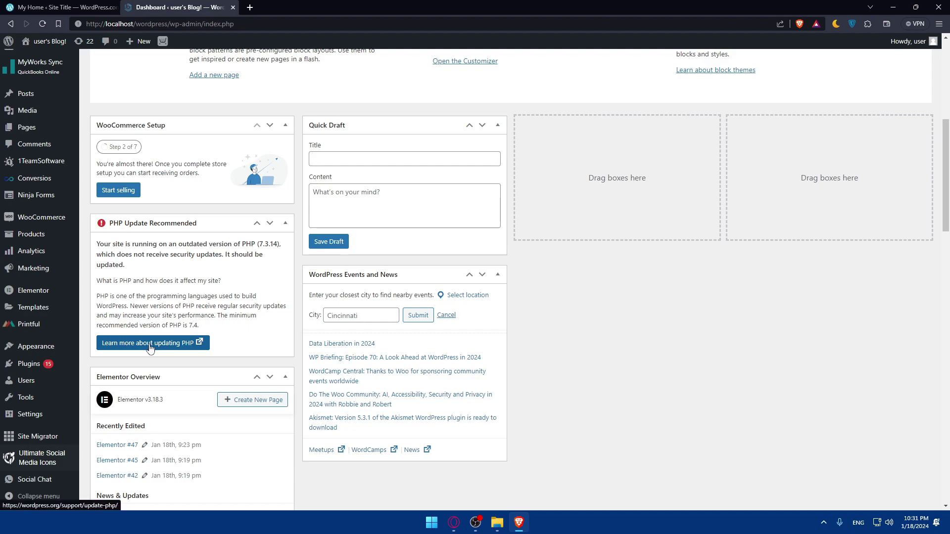
{"action": "left_click", "coordinate": [150, 345]}
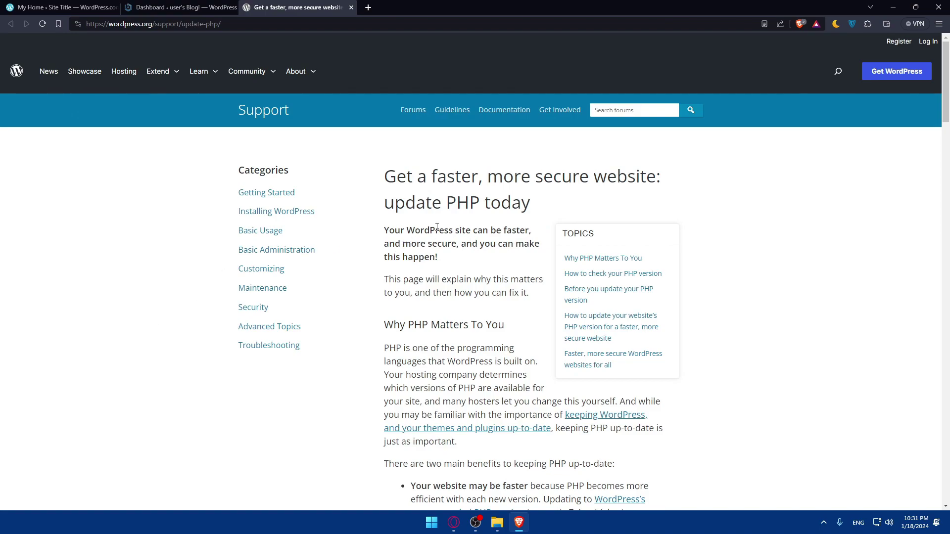
{"action": "left_click_drag", "start_coordinate": [382, 181], "coordinate": [563, 205]}
{"action": "left_click", "coordinate": [558, 206]}
{"action": "scroll", "coordinate": [545, 201], "scroll_direction": "down", "scroll_amount": 2}
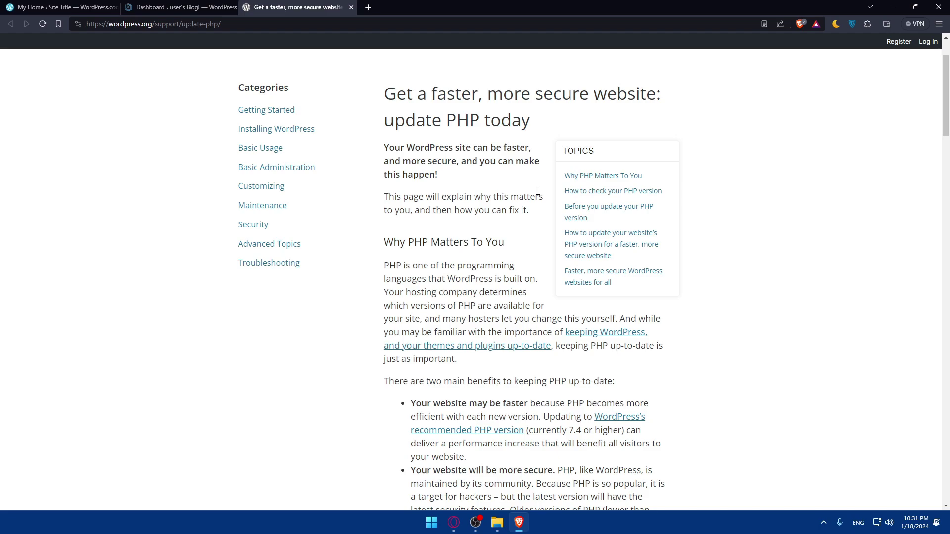
{"action": "scroll", "coordinate": [538, 191], "scroll_direction": "down", "scroll_amount": 2}
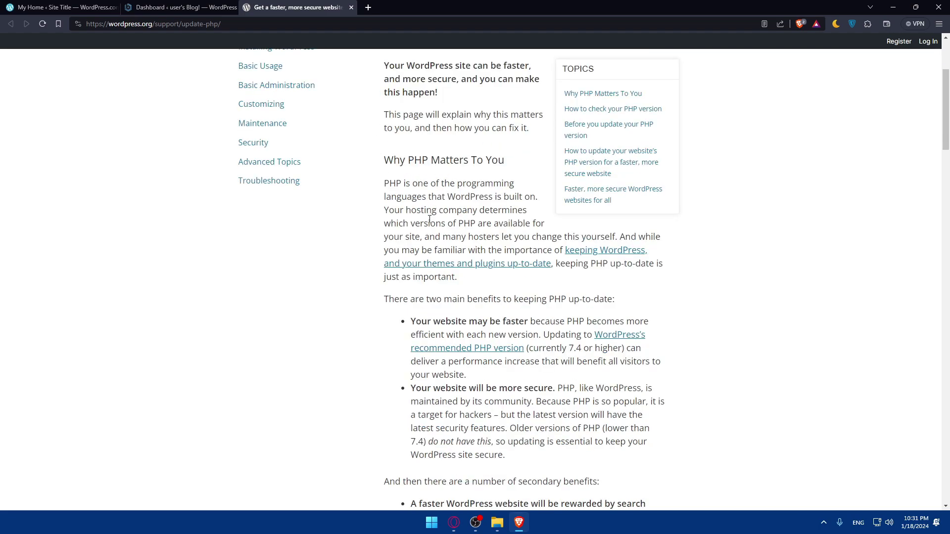
{"action": "scroll", "coordinate": [453, 301], "scroll_direction": "down", "scroll_amount": 2}
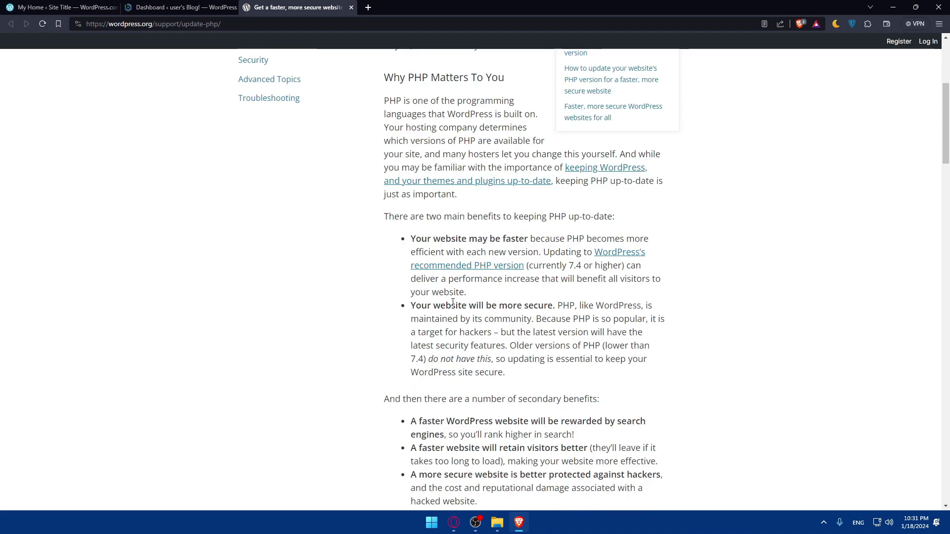
{"action": "scroll", "coordinate": [514, 322], "scroll_direction": "down", "scroll_amount": 2}
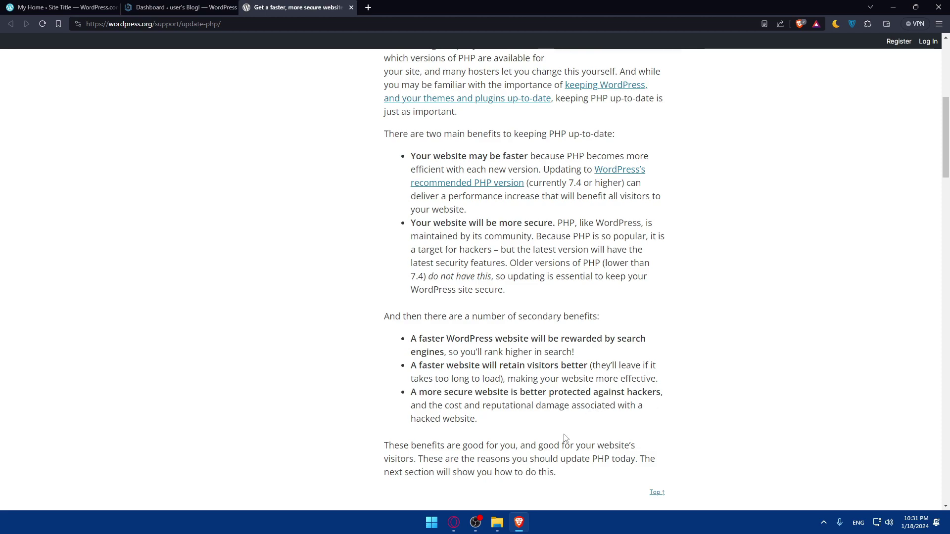
{"action": "scroll", "coordinate": [566, 438], "scroll_direction": "down", "scroll_amount": 2}
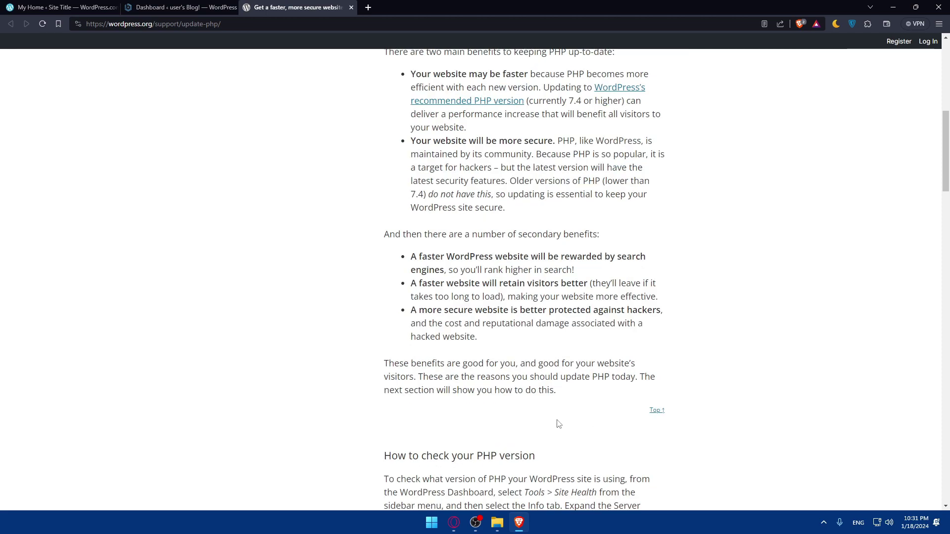
{"action": "scroll", "coordinate": [559, 423], "scroll_direction": "down", "scroll_amount": 5}
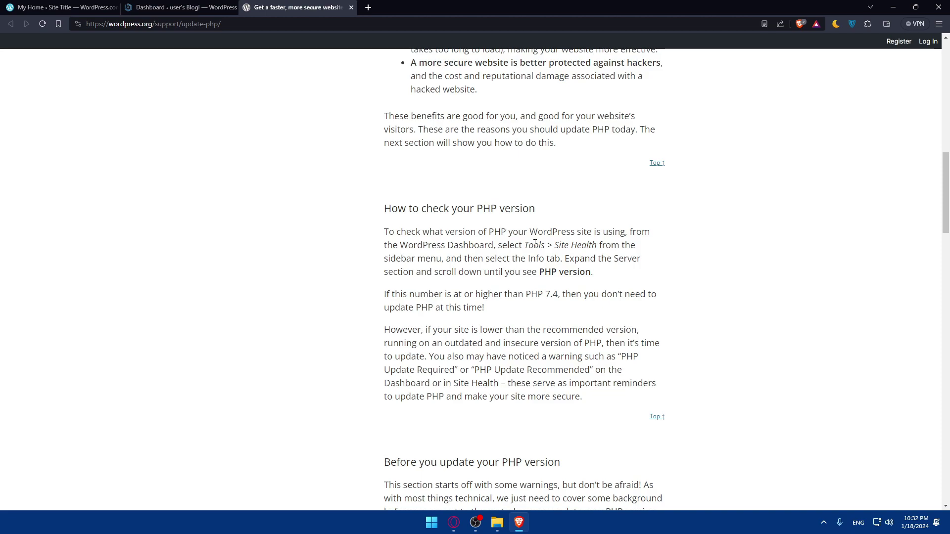
Review Site Health's PHP 7.3.14 critical issue, then return to the PHP guide tab
{"action": "left_click", "coordinate": [178, 7]}
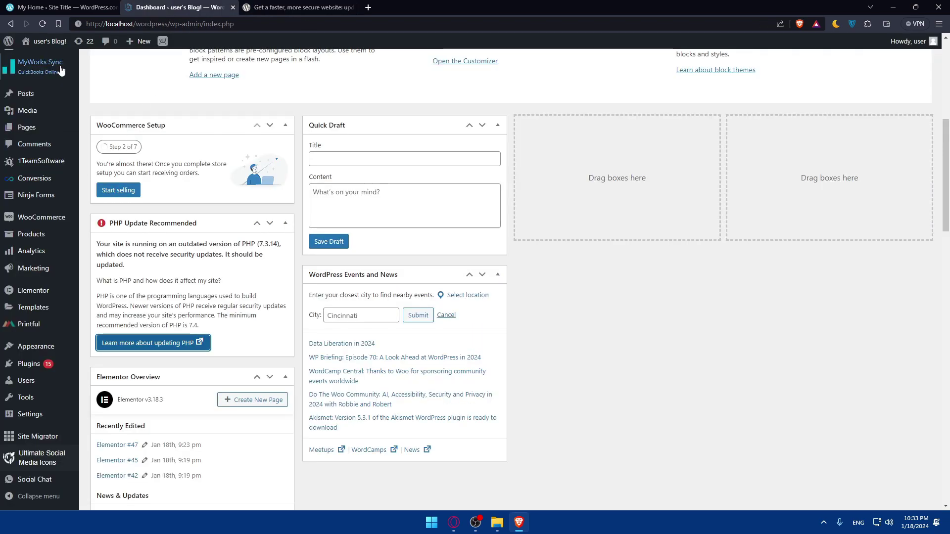
{"action": "mouse_move", "coordinate": [30, 399]}
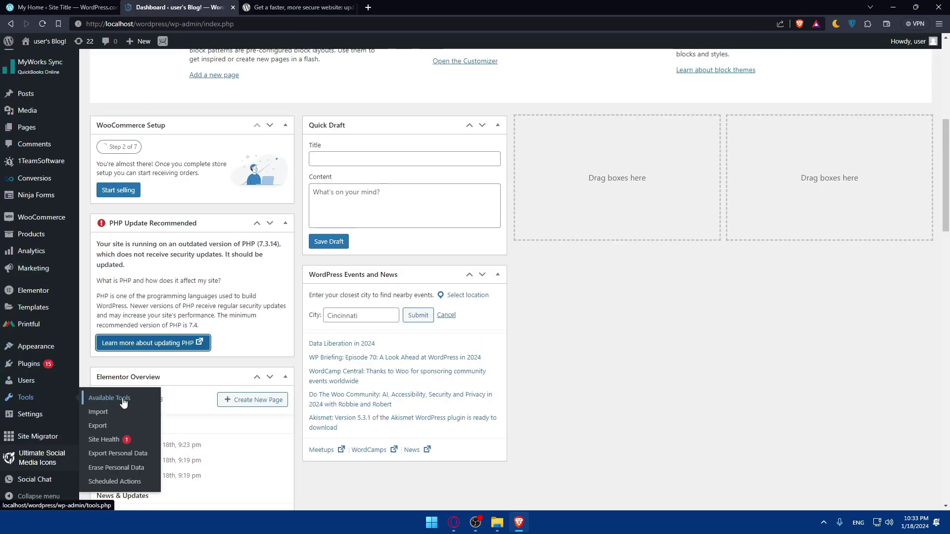
{"action": "left_click", "coordinate": [116, 441]}
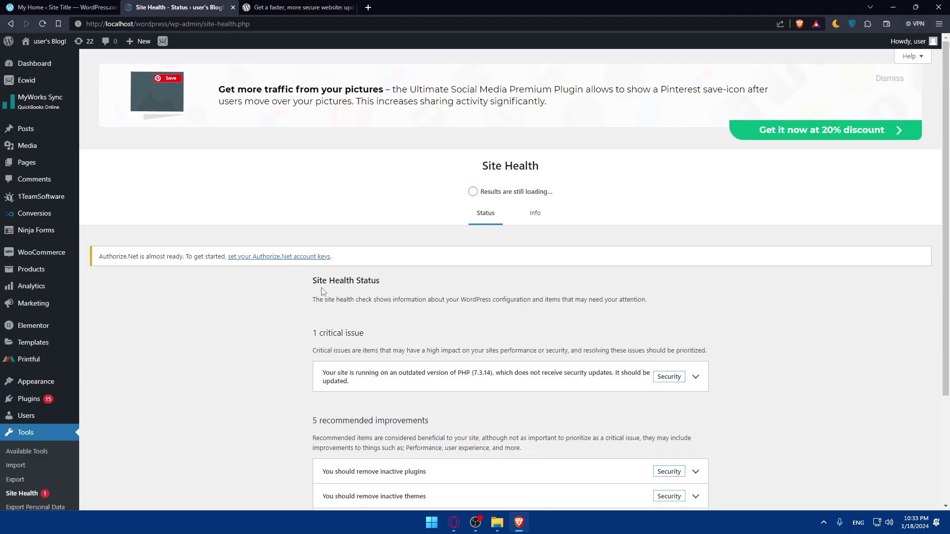
{"action": "scroll", "coordinate": [399, 292], "scroll_direction": "down", "scroll_amount": 2}
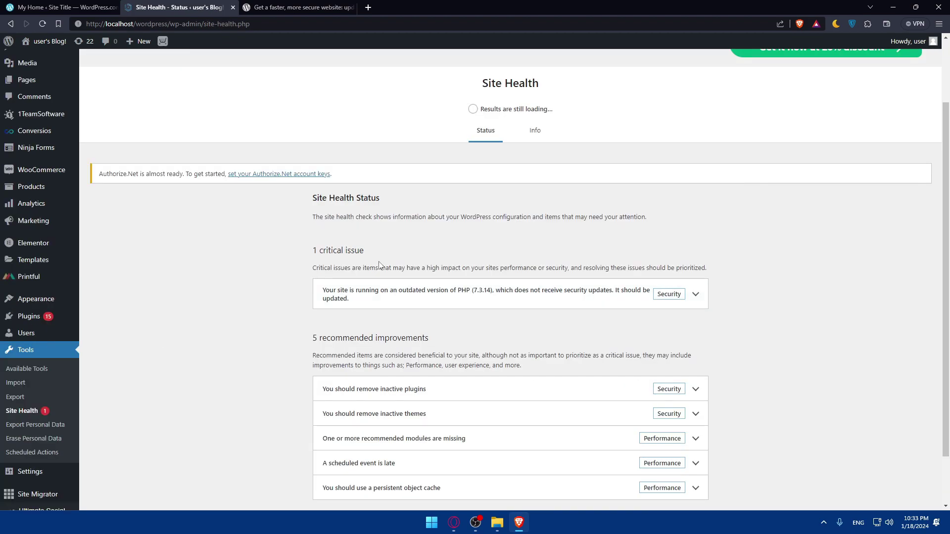
{"action": "scroll", "coordinate": [379, 266], "scroll_direction": "down", "scroll_amount": 2}
{"action": "scroll", "coordinate": [401, 256], "scroll_direction": "down", "scroll_amount": 1}
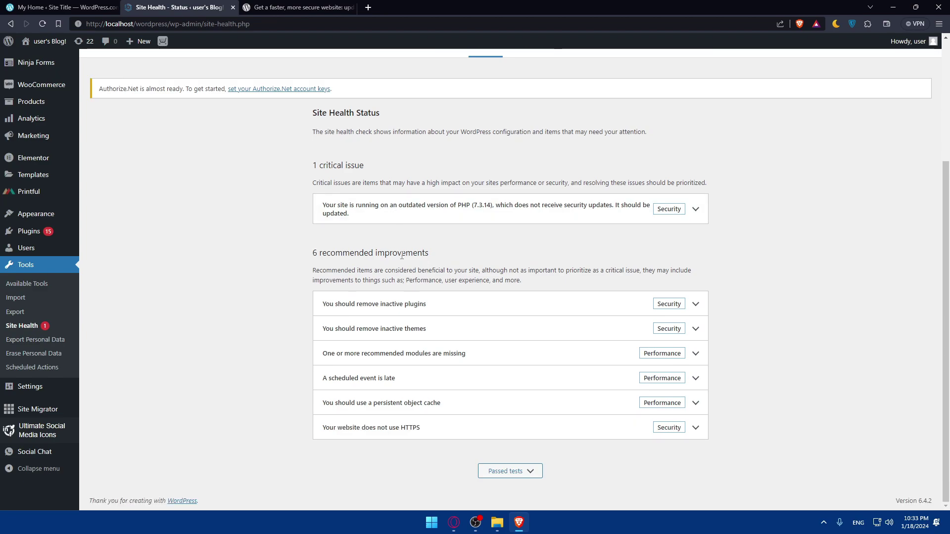
{"action": "left_click", "coordinate": [270, 7]}
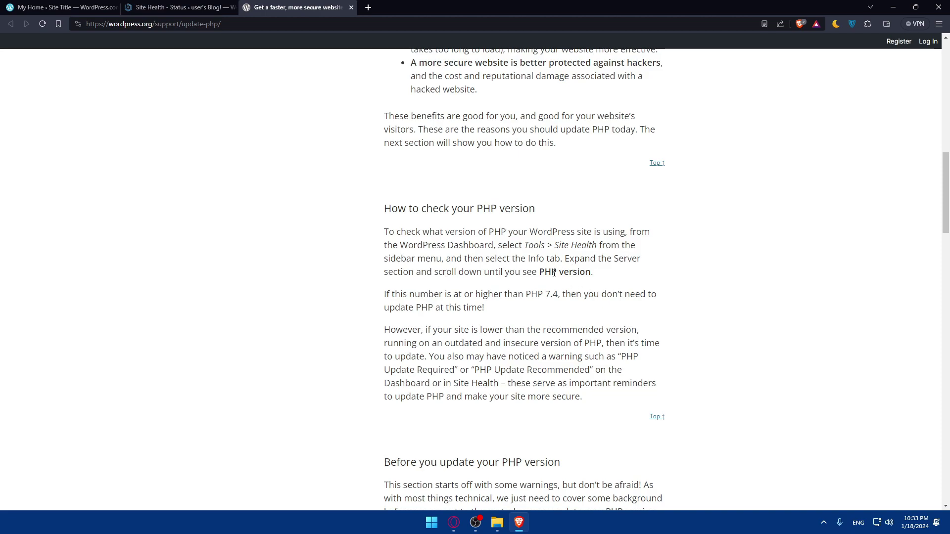
Highlight 'PHP version' and the 'than PHP 7.4' threshold in the guide
{"action": "left_click_drag", "start_coordinate": [541, 273], "coordinate": [612, 276]}
{"action": "left_click", "coordinate": [436, 296]}
{"action": "left_click_drag", "start_coordinate": [506, 296], "coordinate": [556, 297]}
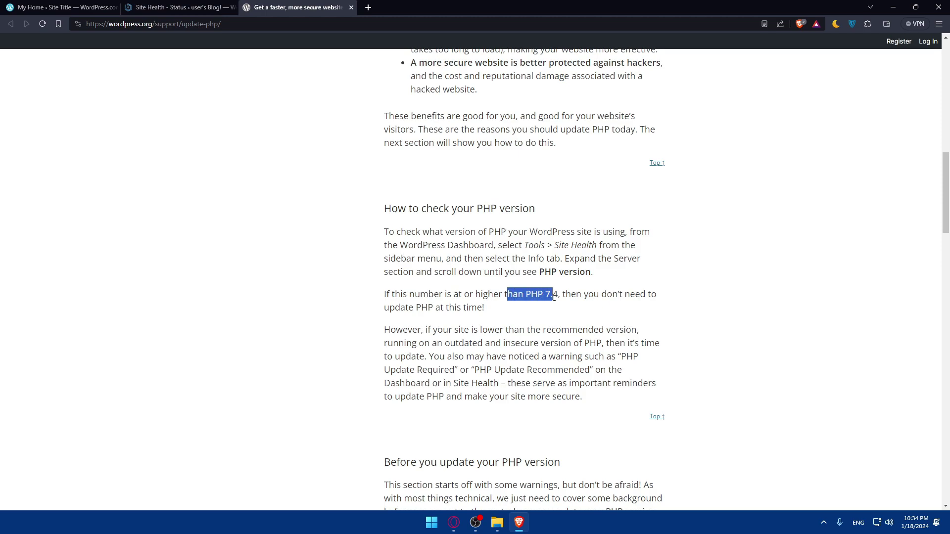
{"action": "left_click", "coordinate": [568, 312]}
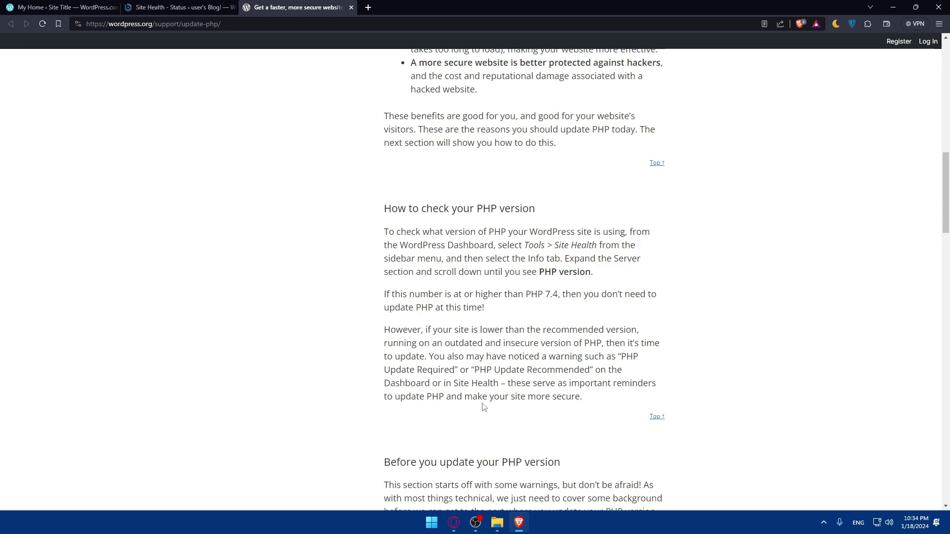
Scroll through the guide's pre-update steps and hosting template, then return to Site Health
{"action": "scroll", "coordinate": [504, 396], "scroll_direction": "down", "scroll_amount": 3}
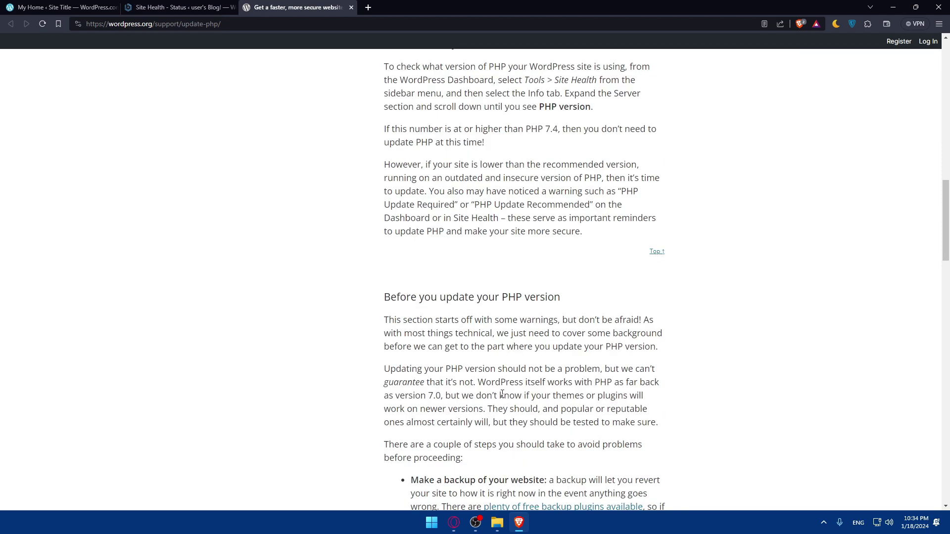
{"action": "scroll", "coordinate": [523, 316], "scroll_direction": "down", "scroll_amount": 3}
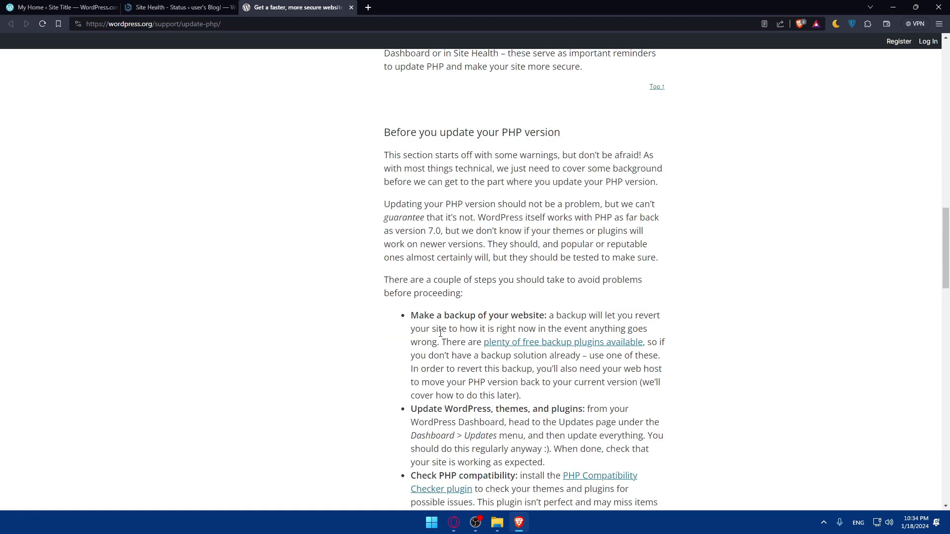
{"action": "scroll", "coordinate": [525, 319], "scroll_direction": "down", "scroll_amount": 3}
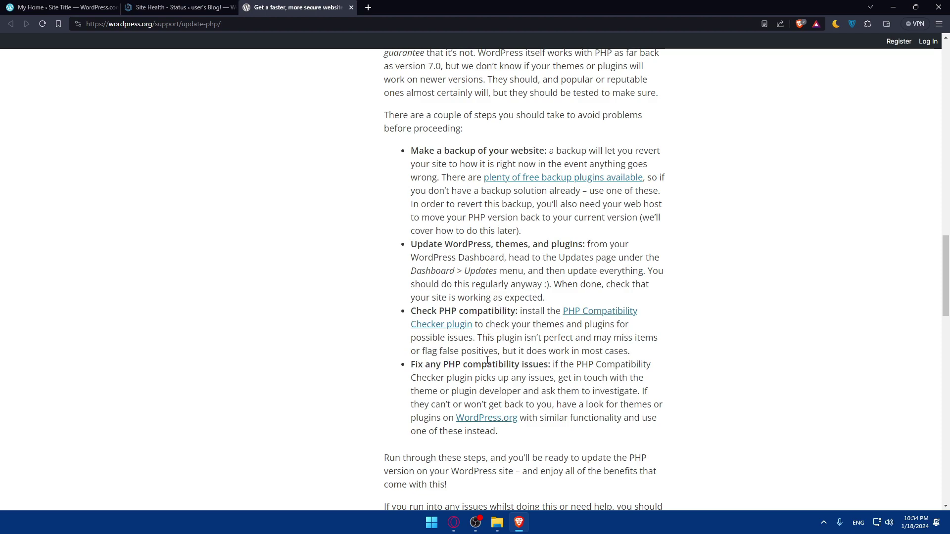
{"action": "scroll", "coordinate": [509, 359], "scroll_direction": "down", "scroll_amount": 18}
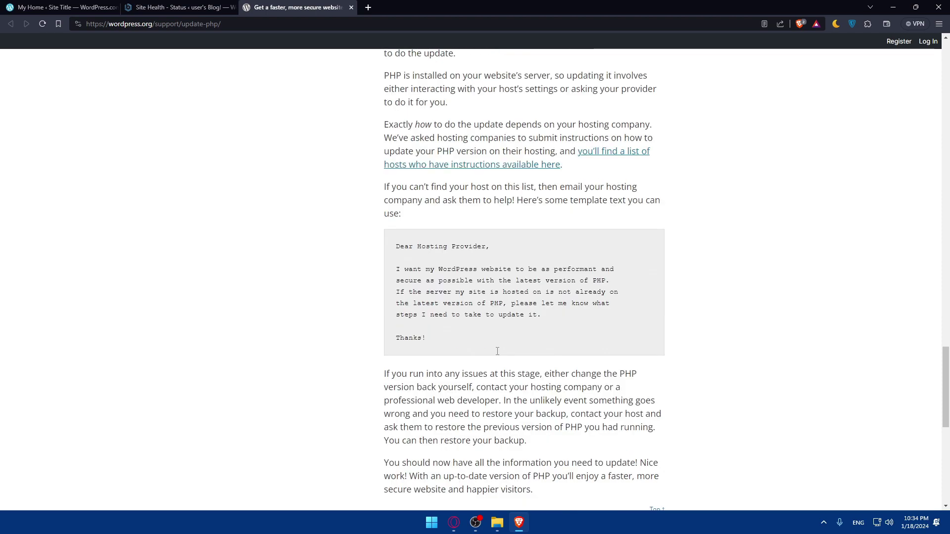
{"action": "scroll", "coordinate": [498, 351], "scroll_direction": "up", "scroll_amount": 3}
{"action": "scroll", "coordinate": [495, 351], "scroll_direction": "down", "scroll_amount": 2}
{"action": "scroll", "coordinate": [445, 321], "scroll_direction": "up", "scroll_amount": 3}
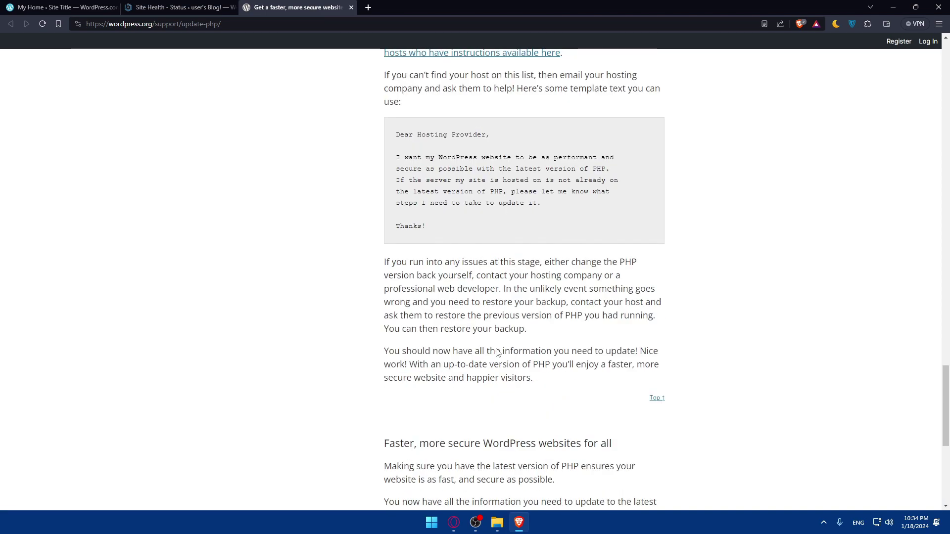
{"action": "left_click", "coordinate": [218, 8]}
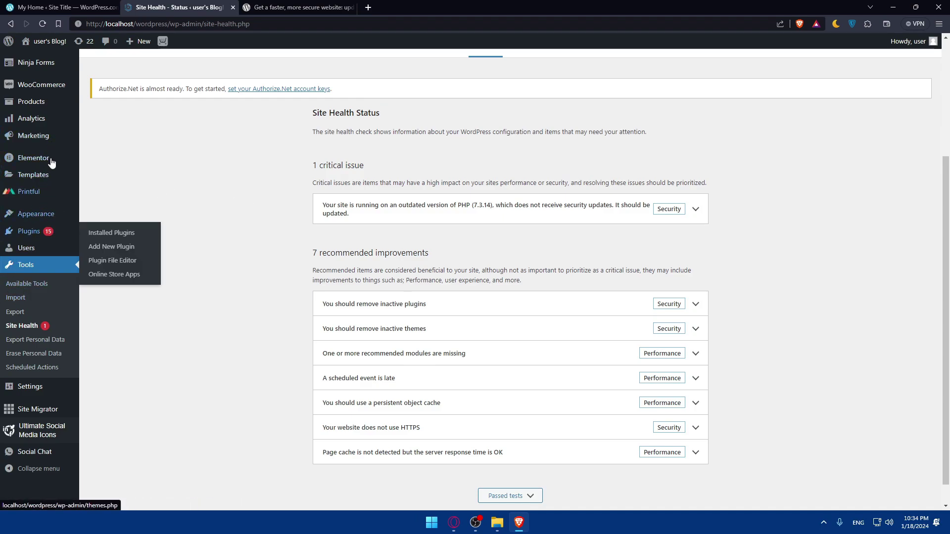
Expand and collapse the outdated PHP 7.3.14 issue details
{"action": "scroll", "coordinate": [51, 177], "scroll_direction": "up", "scroll_amount": 3}
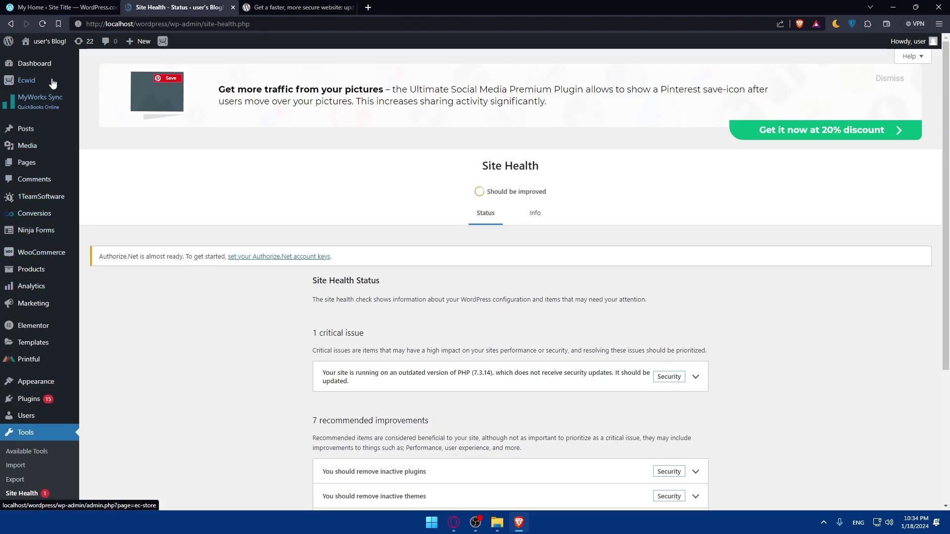
{"action": "scroll", "coordinate": [47, 265], "scroll_direction": "down", "scroll_amount": 2}
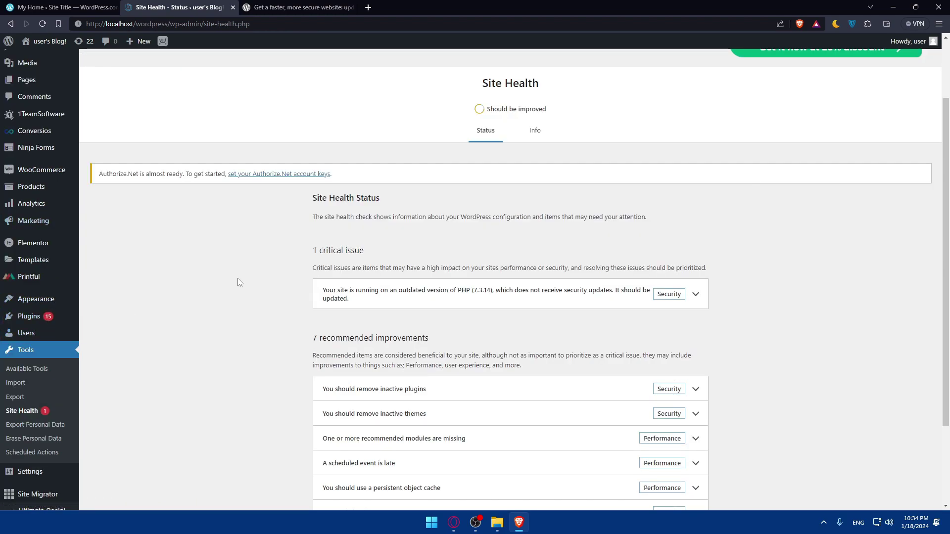
{"action": "left_click", "coordinate": [697, 296]}
{"action": "left_click", "coordinate": [693, 297]}
{"action": "left_click", "coordinate": [673, 300]}
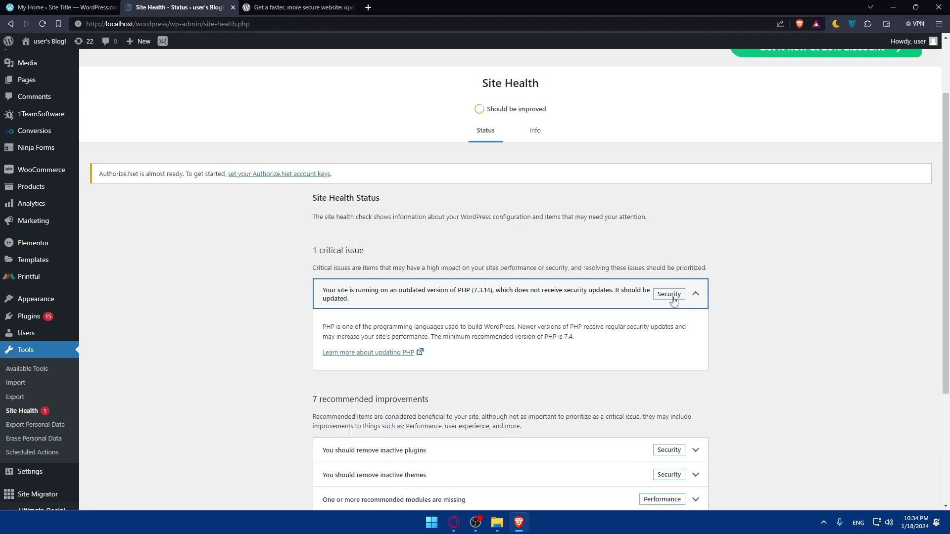
{"action": "left_click", "coordinate": [546, 296]}
Show the Passed tests list and scroll through it
{"action": "scroll", "coordinate": [541, 386], "scroll_direction": "up", "scroll_amount": 2}
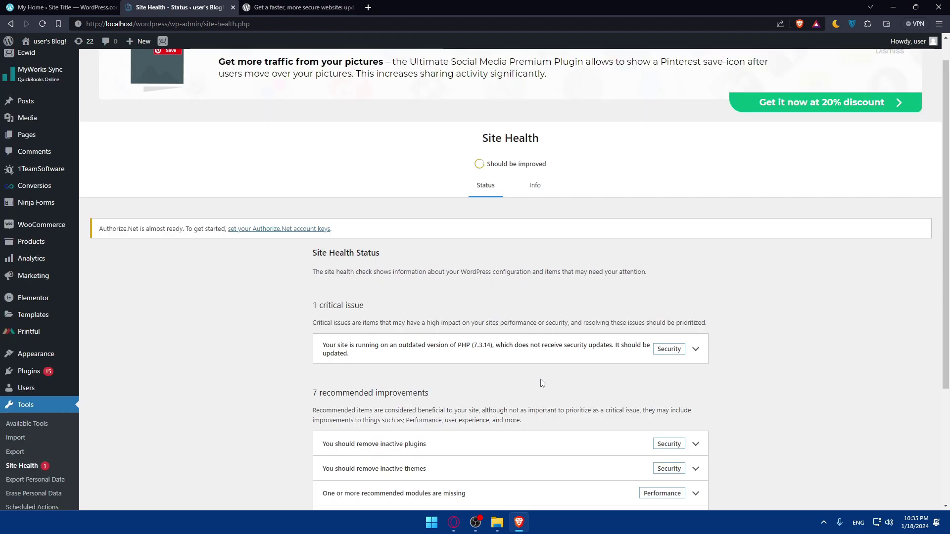
{"action": "scroll", "coordinate": [539, 376], "scroll_direction": "down", "scroll_amount": 5}
{"action": "left_click", "coordinate": [520, 475]}
{"action": "scroll", "coordinate": [519, 478], "scroll_direction": "down", "scroll_amount": 5}
{"action": "scroll", "coordinate": [519, 478], "scroll_direction": "down", "scroll_amount": 2}
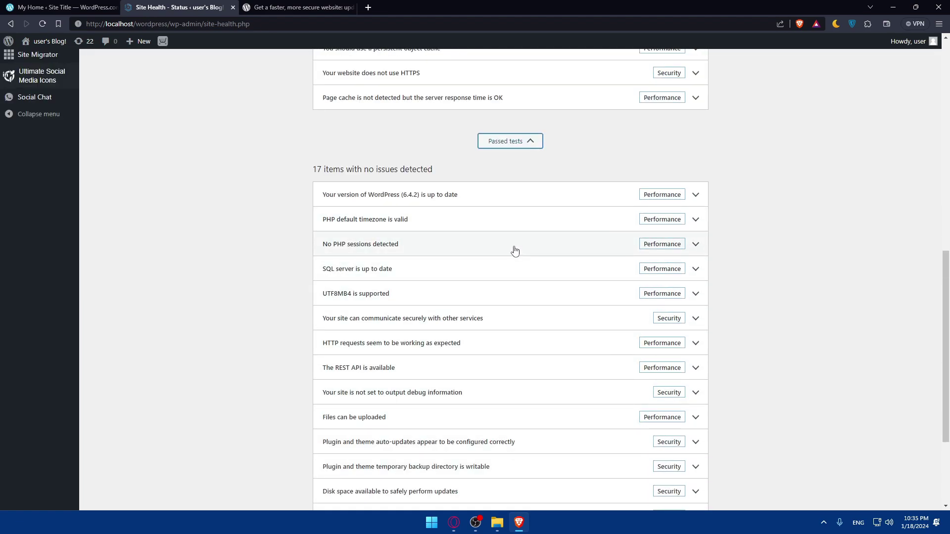
{"action": "scroll", "coordinate": [513, 251], "scroll_direction": "down", "scroll_amount": 3}
{"action": "scroll", "coordinate": [513, 250], "scroll_direction": "up", "scroll_amount": 15}
{"action": "scroll", "coordinate": [419, 370], "scroll_direction": "down", "scroll_amount": 7}
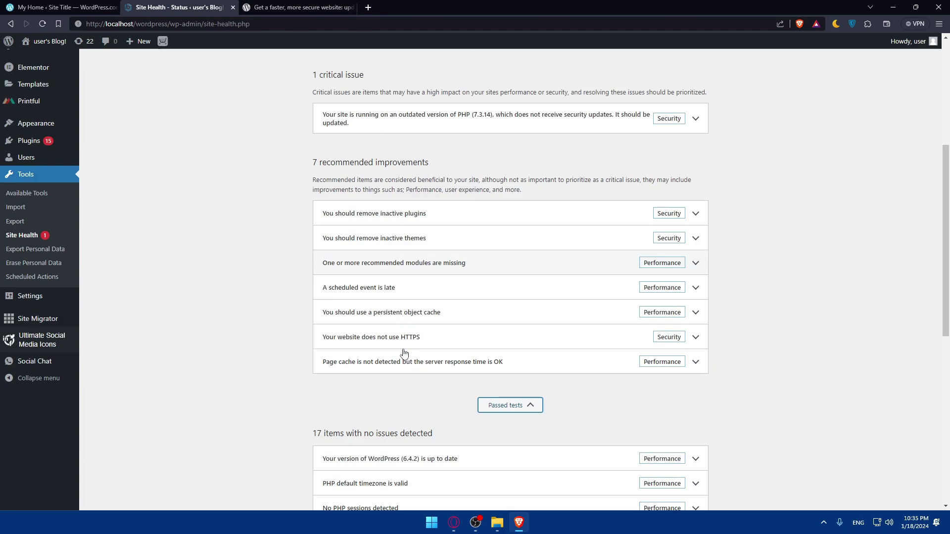
{"action": "scroll", "coordinate": [478, 321], "scroll_direction": "up", "scroll_amount": 2}
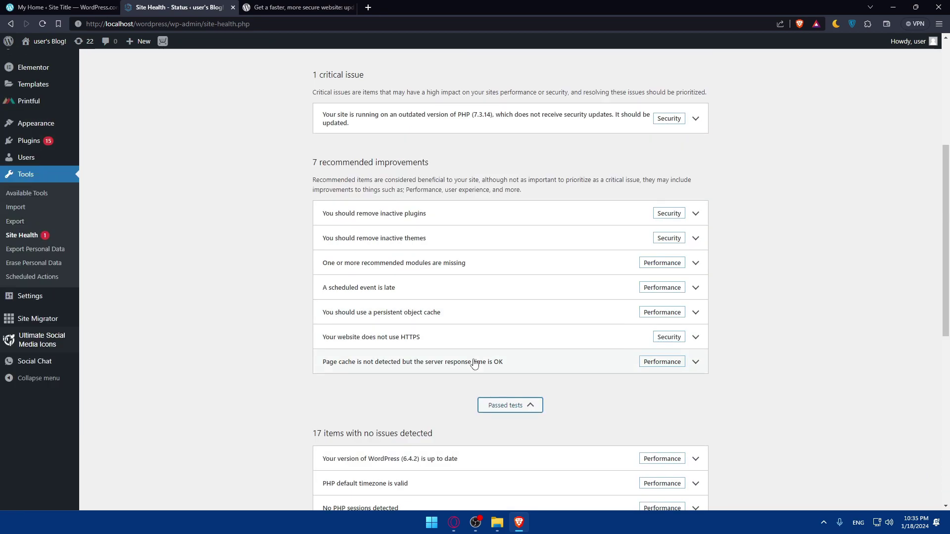
Expand the Page cache improvement row to read its details
{"action": "left_click", "coordinate": [538, 373]}
{"action": "scroll", "coordinate": [539, 376], "scroll_direction": "down", "scroll_amount": 4}
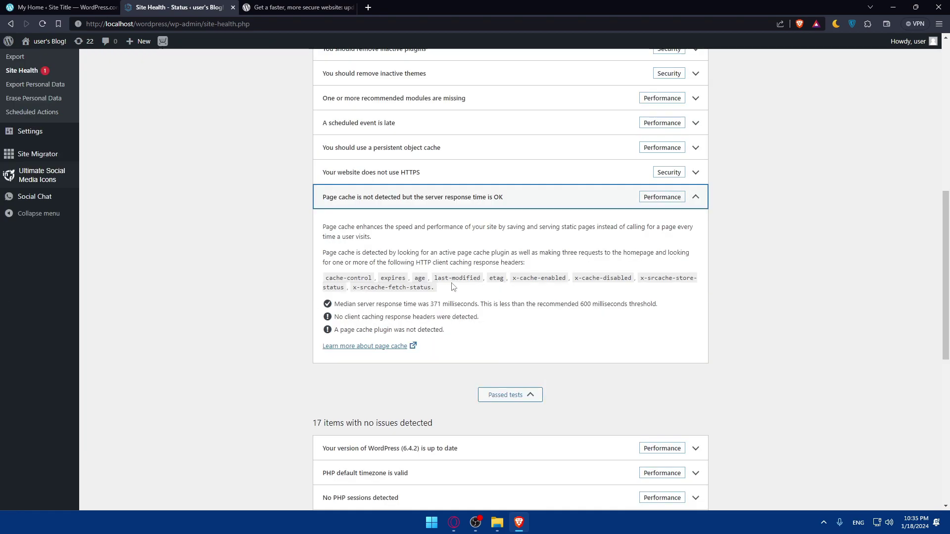
{"action": "scroll", "coordinate": [514, 347], "scroll_direction": "up", "scroll_amount": 4}
{"action": "scroll", "coordinate": [510, 262], "scroll_direction": "up", "scroll_amount": 2}
{"action": "scroll", "coordinate": [485, 247], "scroll_direction": "up", "scroll_amount": 3}
{"action": "left_click", "coordinate": [485, 213]}
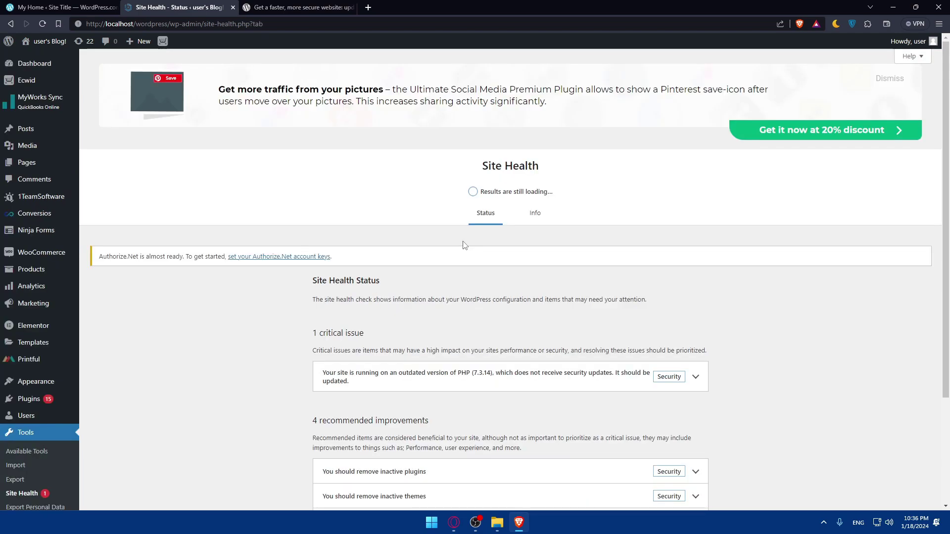
{"action": "scroll", "coordinate": [568, 281], "scroll_direction": "down", "scroll_amount": 2}
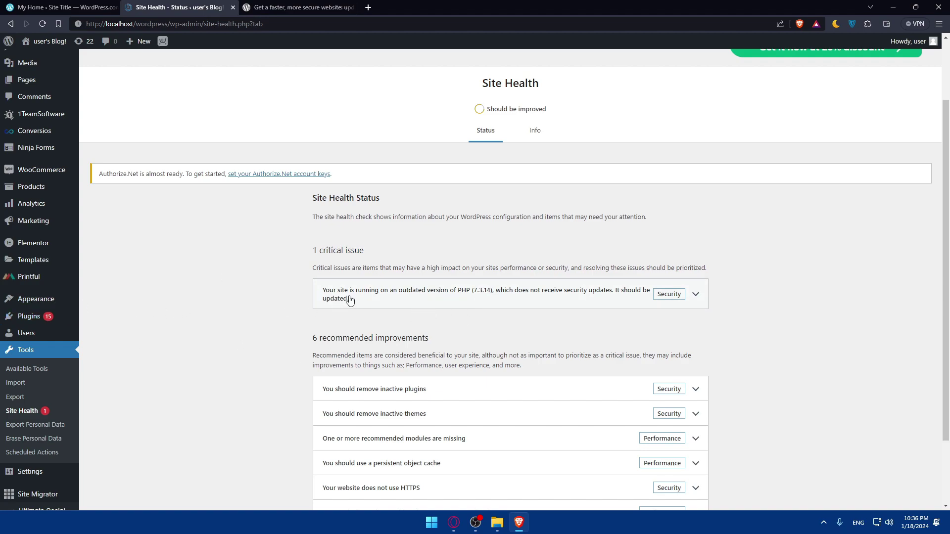
{"action": "key", "text": "ctrl+shift+Tab"}
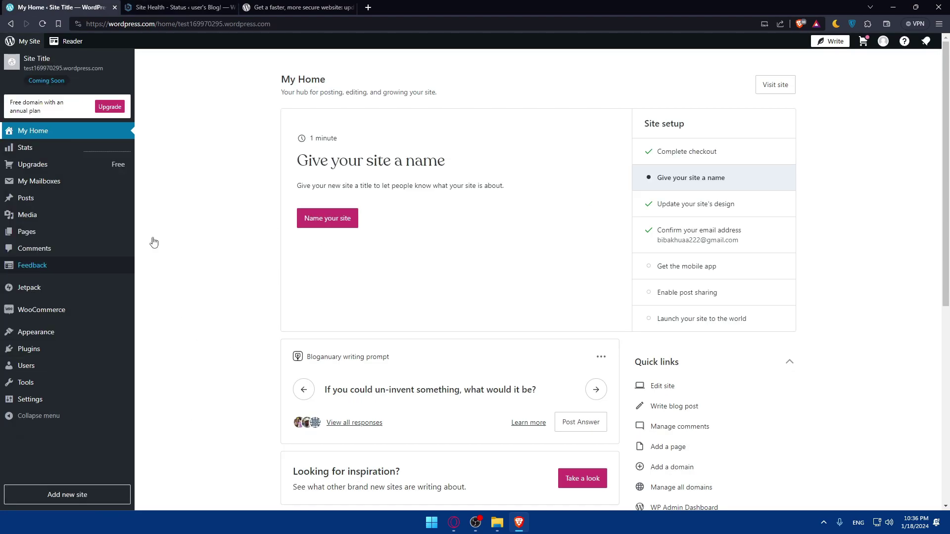
{"action": "left_click", "coordinate": [174, 8]}
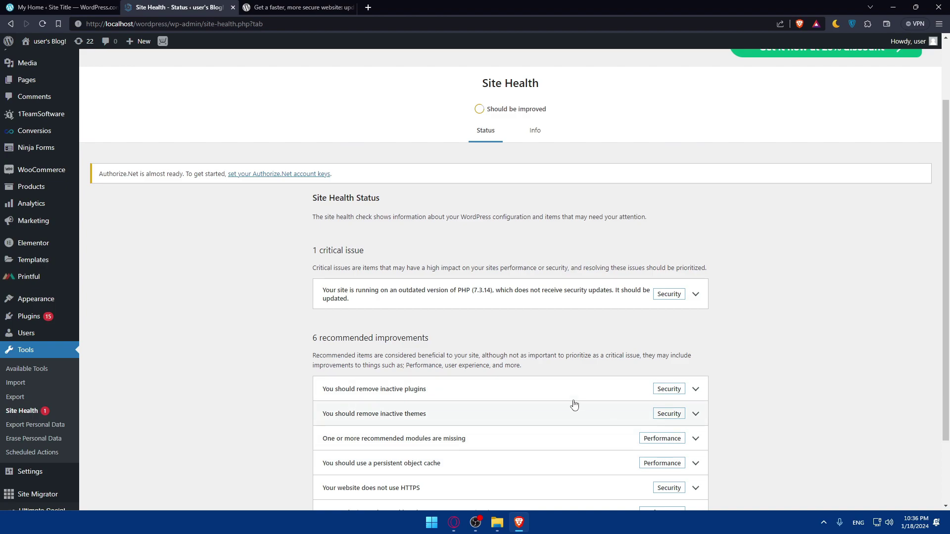